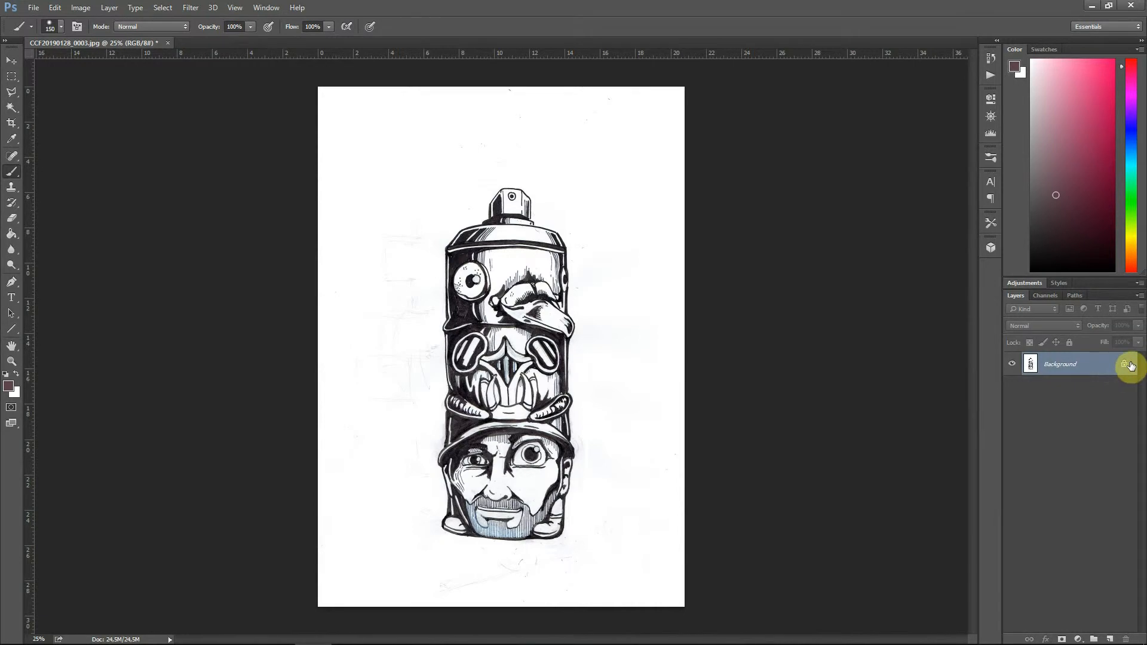
- Desaturate the scanned spray can drawing with a Hue/Saturation adjustment, setting Saturation to -100
{"action": "key", "text": "ctrl+u"}
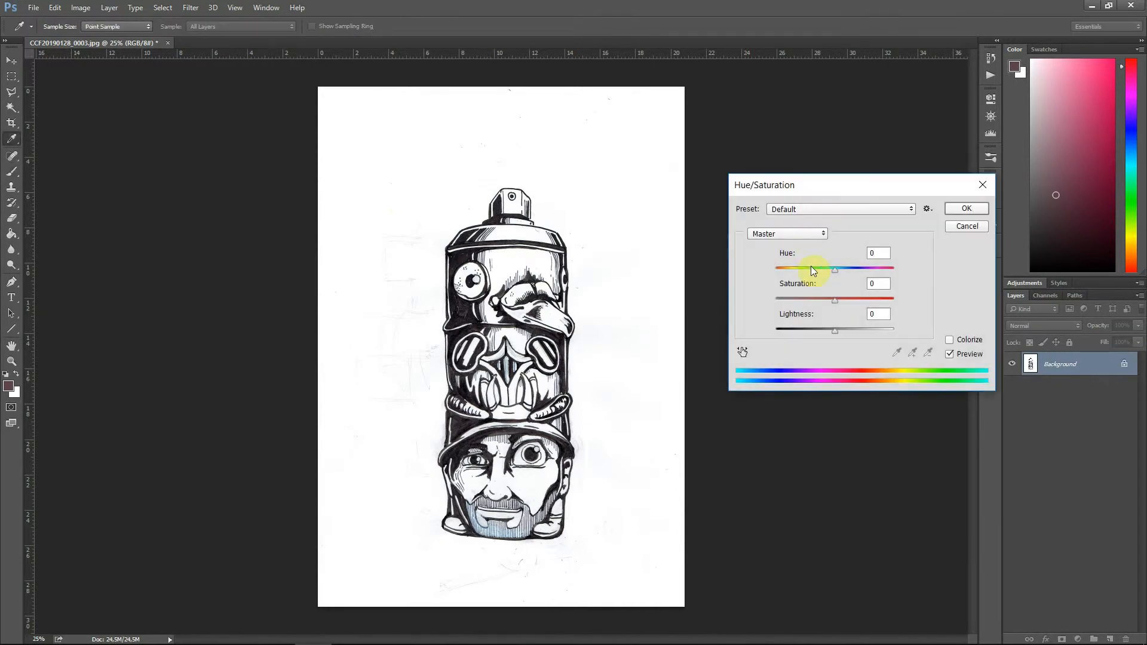
{"action": "left_click_drag", "start_coordinate": [809, 302], "coordinate": [776, 300]}
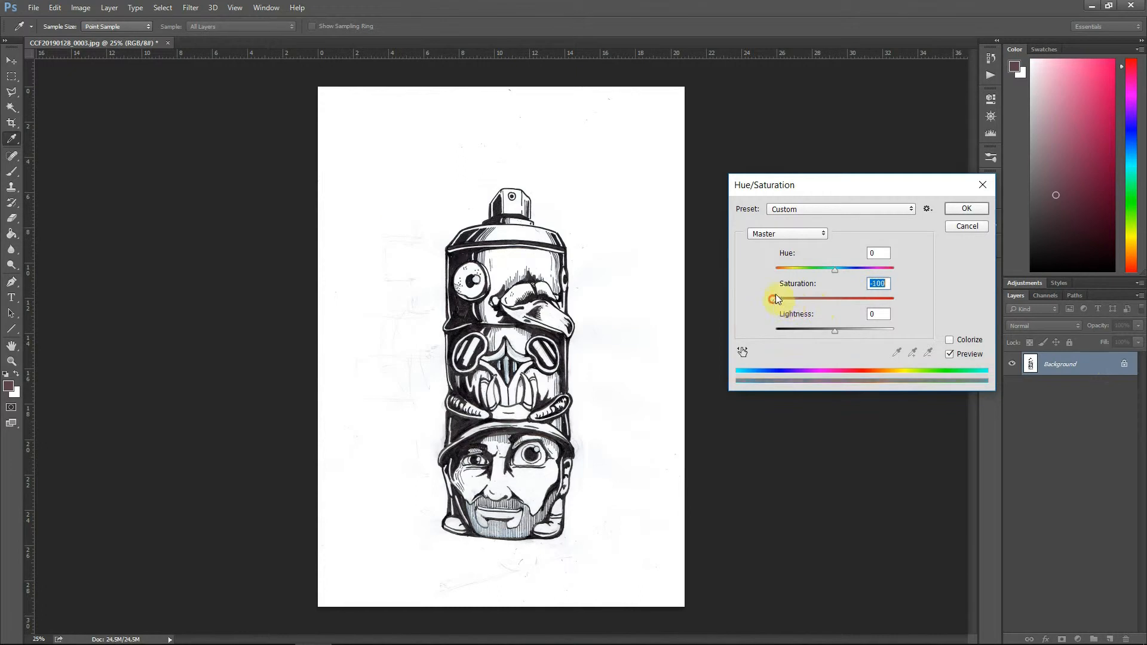
{"action": "left_click", "coordinate": [972, 211]}
{"action": "key", "text": "b"}
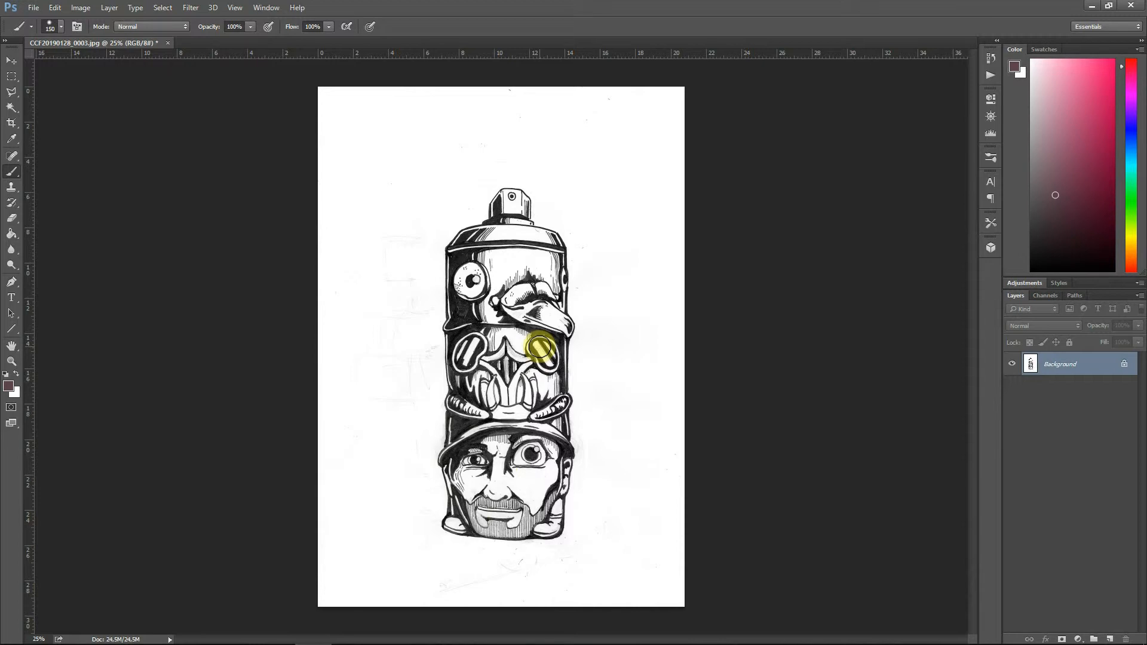
- Apply a Levels adjustment to the drawing with the black input at 49 and the white input at 231
{"action": "key", "text": "i"}
{"action": "key", "text": "ctrl+l"}
{"action": "left_click_drag", "start_coordinate": [752, 207], "coordinate": [781, 207]}
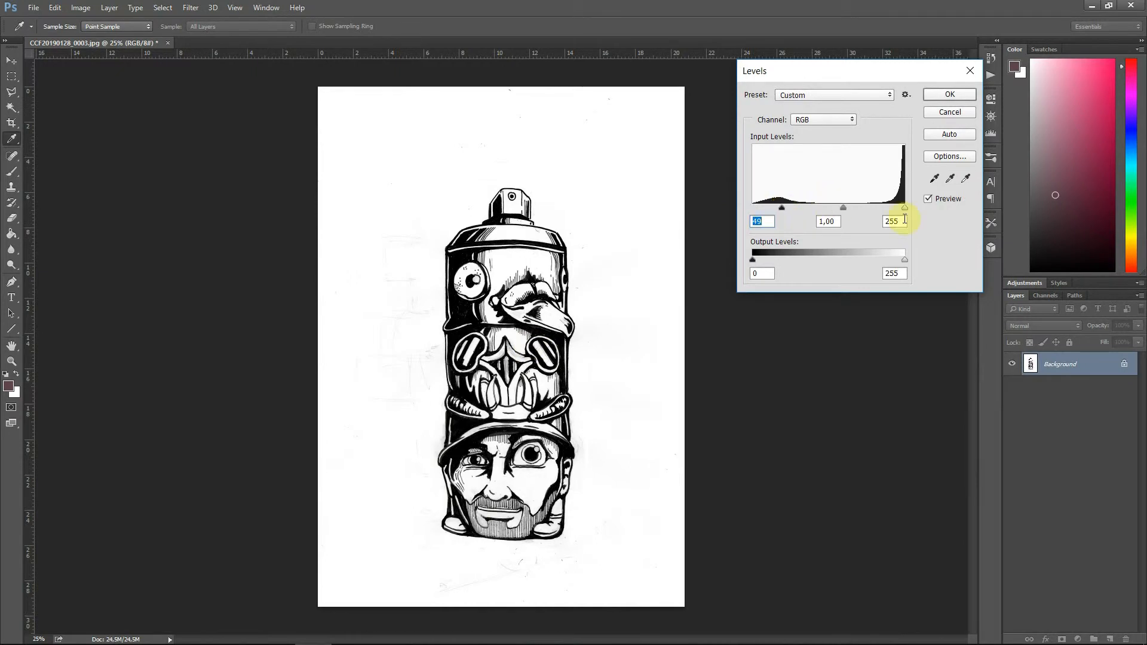
{"action": "left_click_drag", "start_coordinate": [903, 207], "coordinate": [894, 207]}
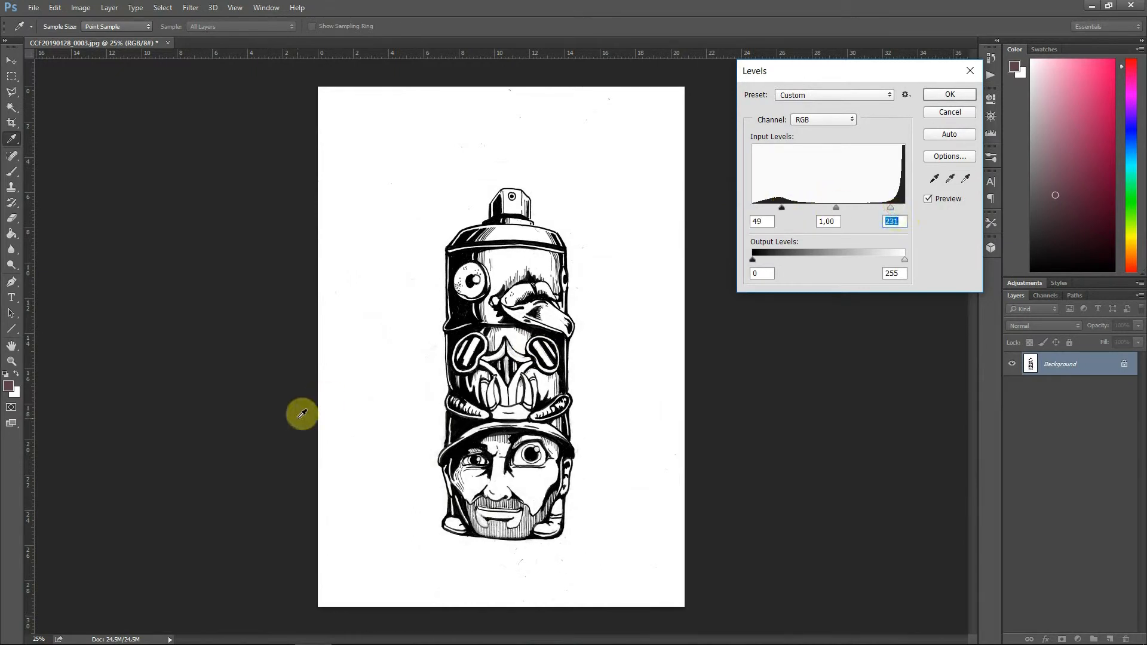
{"action": "left_click", "coordinate": [950, 95]}
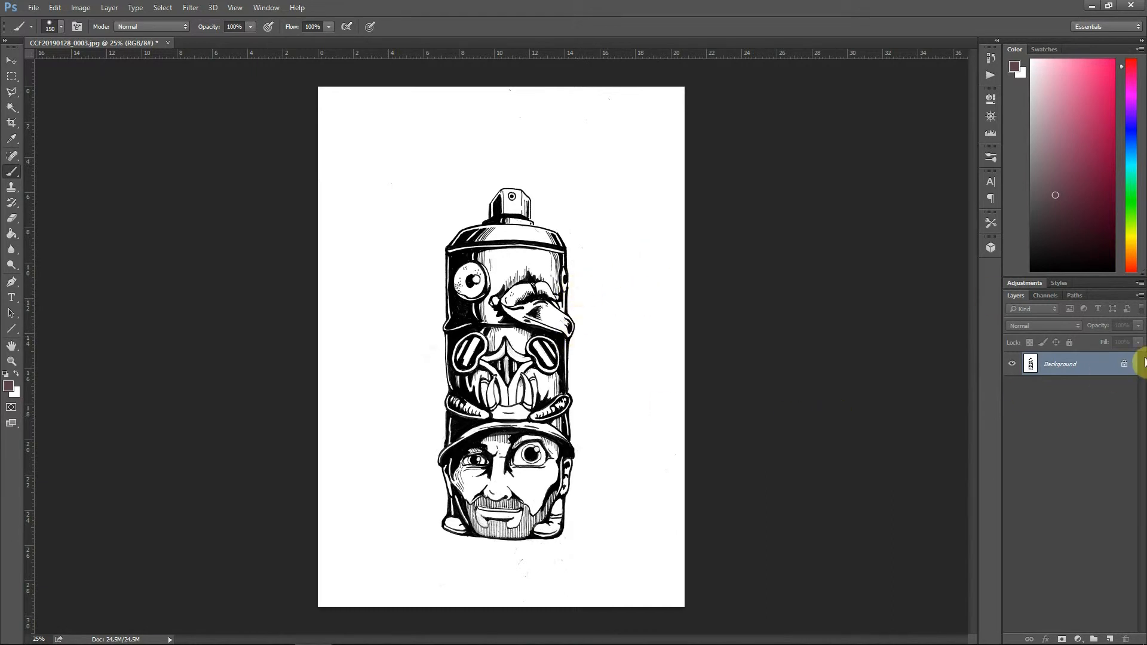
- Unlock the background layer and hide its white areas in the blending options by lowering the Blend If white value for This Layer to 207
{"action": "left_click", "coordinate": [1126, 367]}
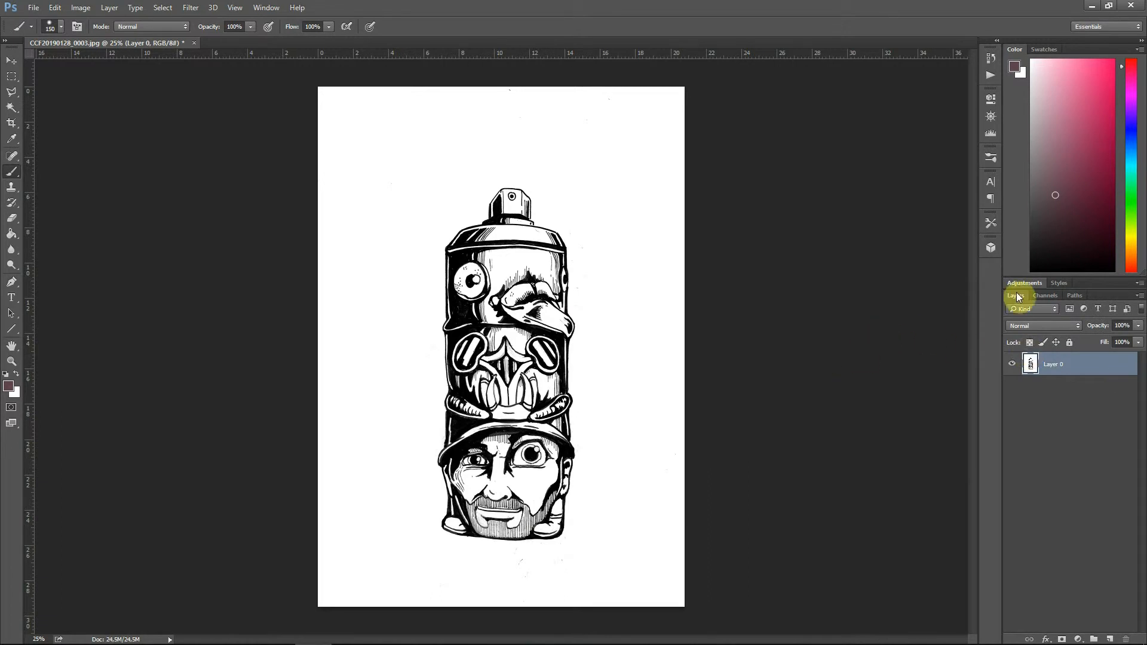
{"action": "left_click", "coordinate": [1101, 361]}
{"action": "double_click", "coordinate": [1098, 371]}
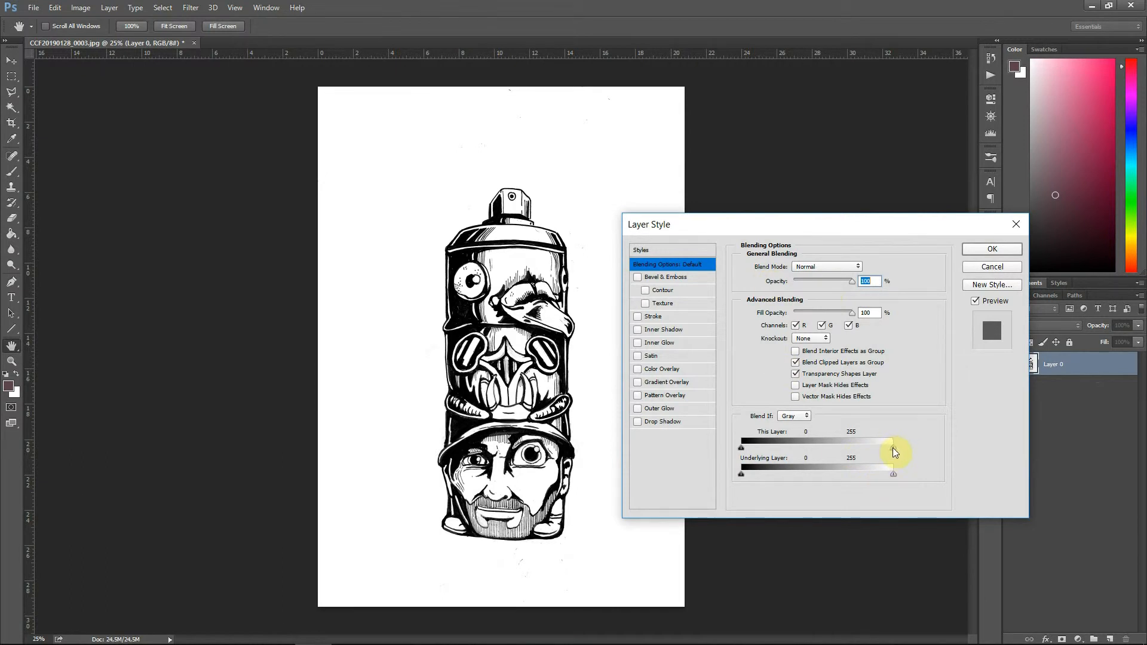
{"action": "mouse_move", "coordinate": [893, 447]}
{"action": "left_mouse_down"}
{"action": "mouse_move", "coordinate": [756, 443]}
{"action": "mouse_move", "coordinate": [868, 453]}
{"action": "mouse_move", "coordinate": [871, 442]}
{"action": "left_mouse_up"}
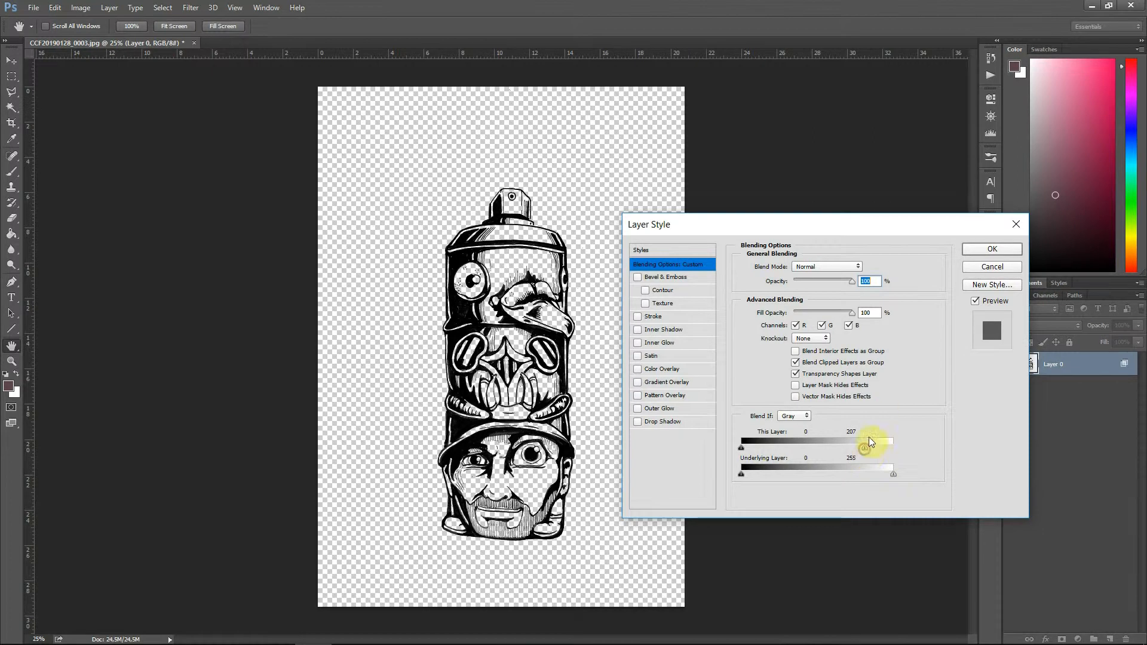
{"action": "left_click", "coordinate": [980, 253]}
{"action": "key", "text": "b"}
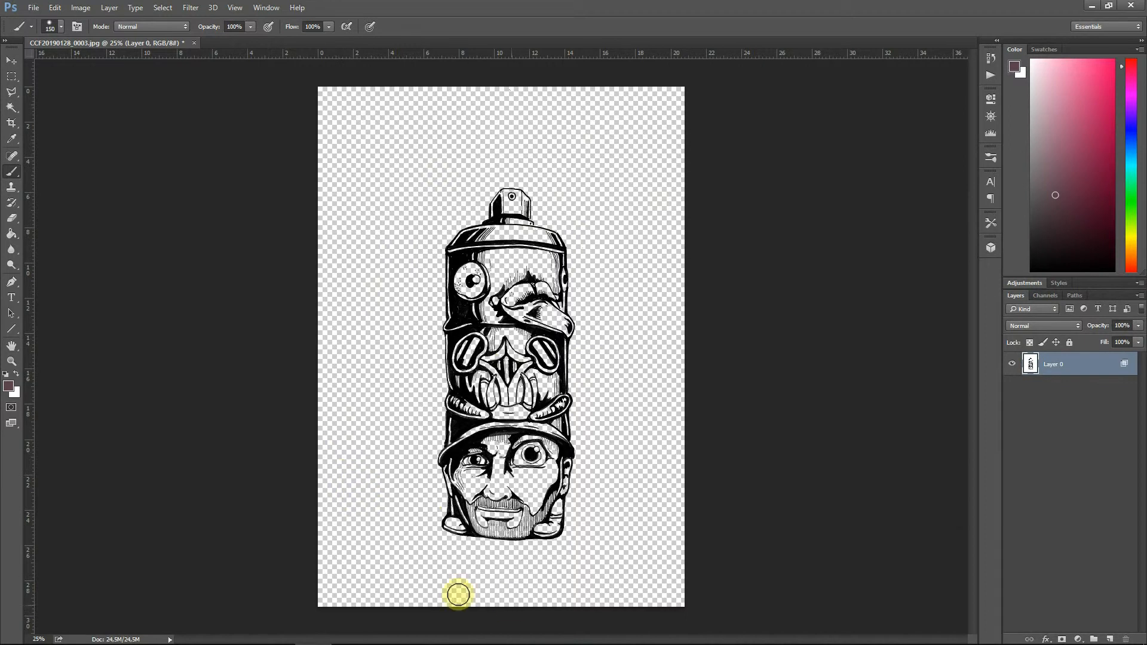
- Add a new layer beneath the drawing, choose a muted pink colour and try a brush stroke on the can's lower half
{"action": "left_click", "coordinate": [1053, 327]}
{"action": "left_click", "coordinate": [1032, 365]}
{"action": "left_click", "coordinate": [1110, 638]}
{"action": "left_click_drag", "start_coordinate": [1070, 363], "coordinate": [1057, 392]}
{"action": "left_click_drag", "start_coordinate": [1077, 173], "coordinate": [1055, 137]}
{"action": "mouse_move", "coordinate": [555, 387]}
{"action": "left_mouse_down"}
{"action": "mouse_move", "coordinate": [507, 345]}
{"action": "mouse_move", "coordinate": [490, 409]}
{"action": "mouse_move", "coordinate": [488, 389]}
{"action": "mouse_move", "coordinate": [537, 364]}
{"action": "mouse_move", "coordinate": [498, 379]}
{"action": "mouse_move", "coordinate": [507, 407]}
{"action": "mouse_move", "coordinate": [533, 405]}
{"action": "left_mouse_up"}
- Undo the test stroke, the new layer, the Blend If change and the background unlocking
{"action": "key", "text": "ctrl+alt+z"}
{"action": "key", "text": "ctrl+alt+z"}
{"action": "key", "text": "ctrl+alt+z"}
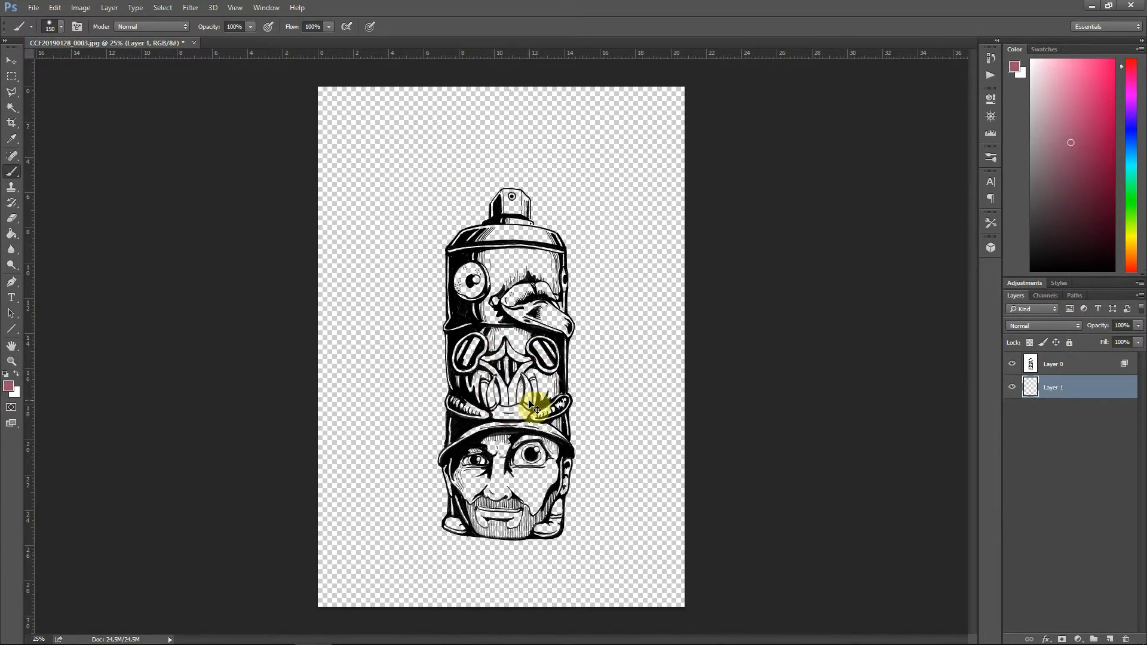
{"action": "key", "text": "ctrl+alt+z"}
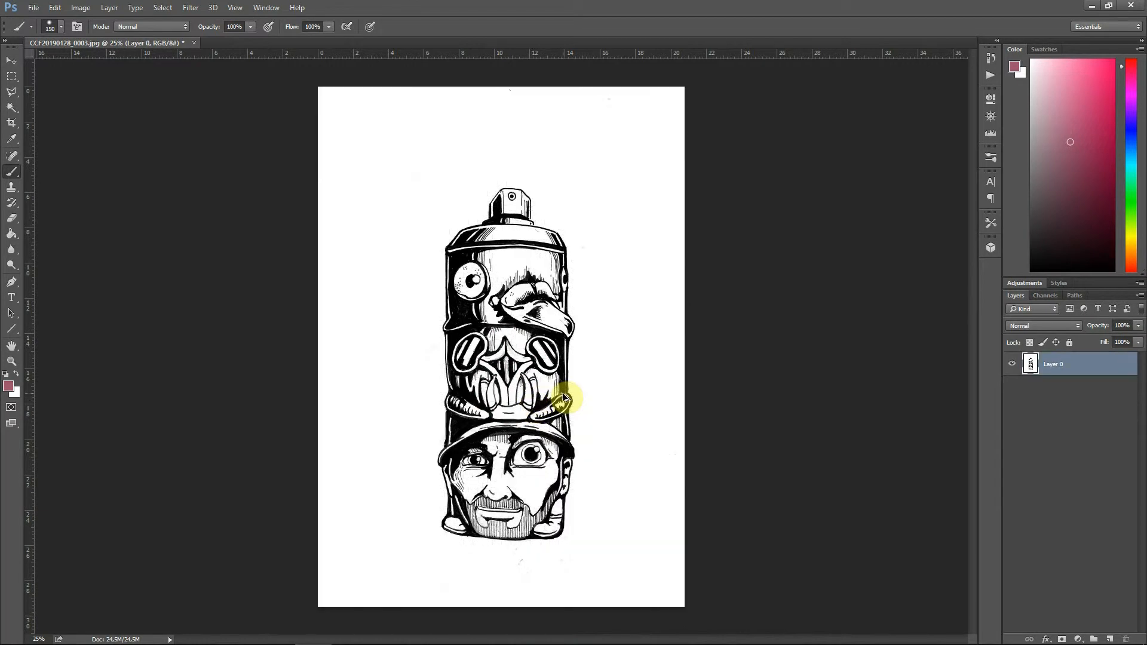
{"action": "key", "text": "ctrl+alt+z"}
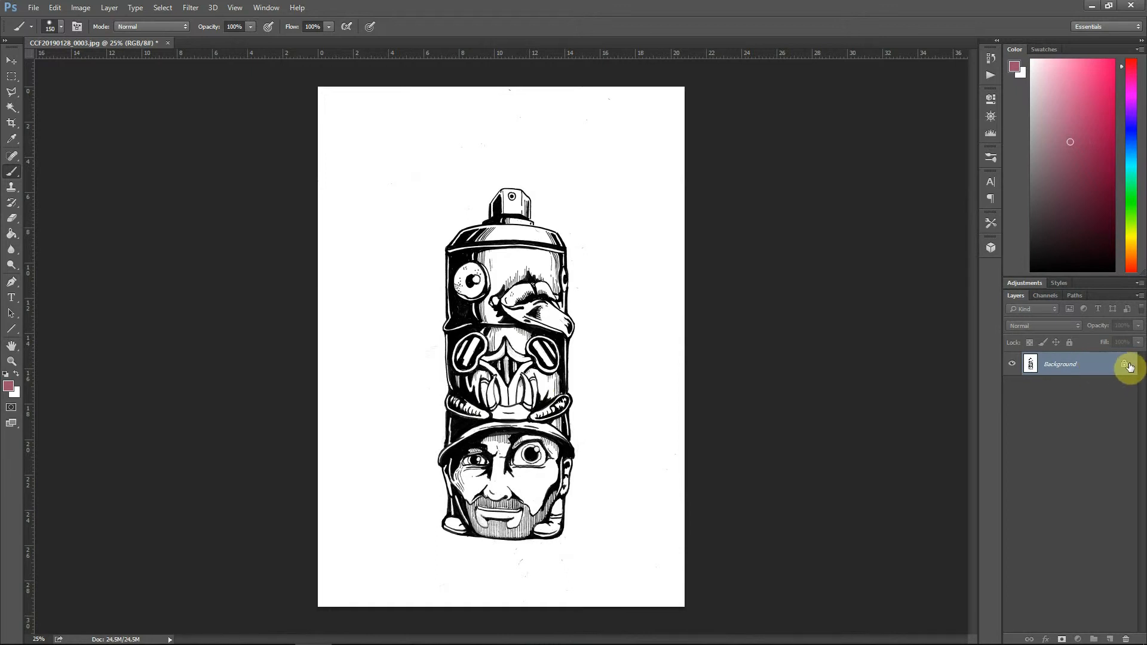
- Unlock the background layer and copy the entire drawing into a new alpha channel
{"action": "left_click", "coordinate": [1126, 365]}
{"action": "key", "text": "ctrl+a"}
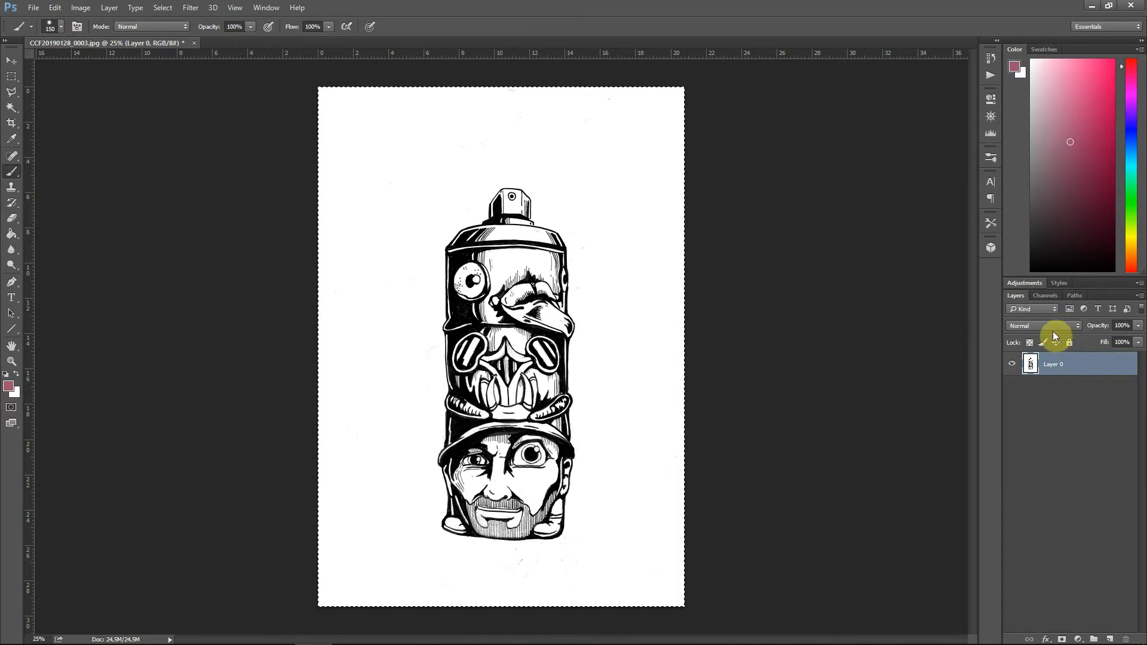
{"action": "left_click", "coordinate": [1049, 295]}
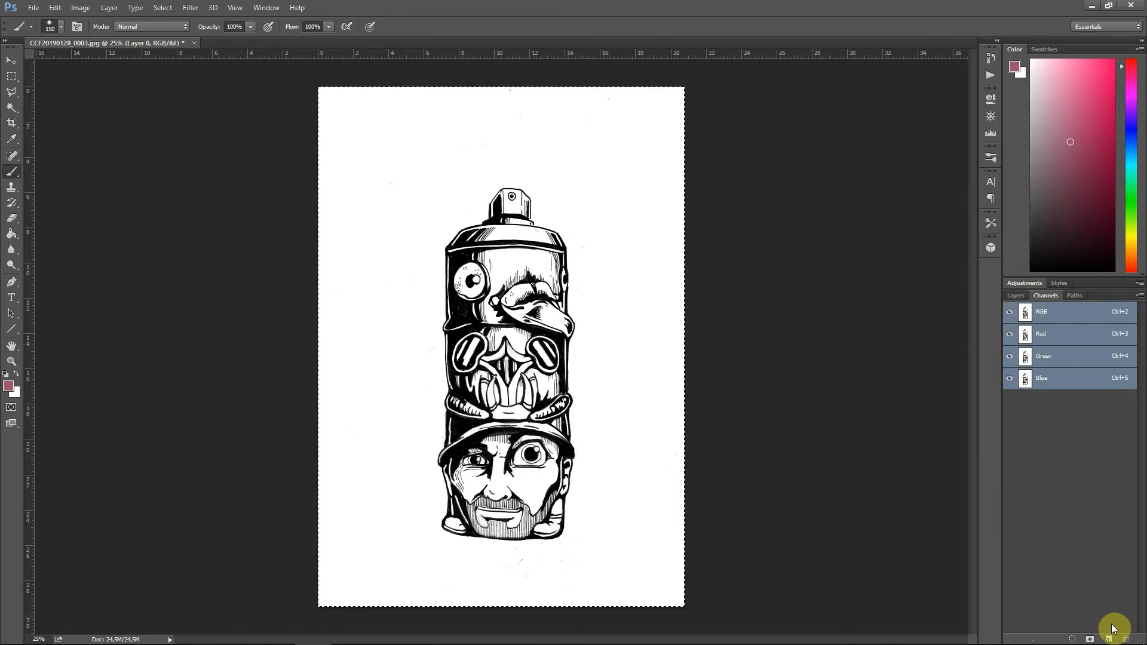
{"action": "left_click", "coordinate": [1108, 638]}
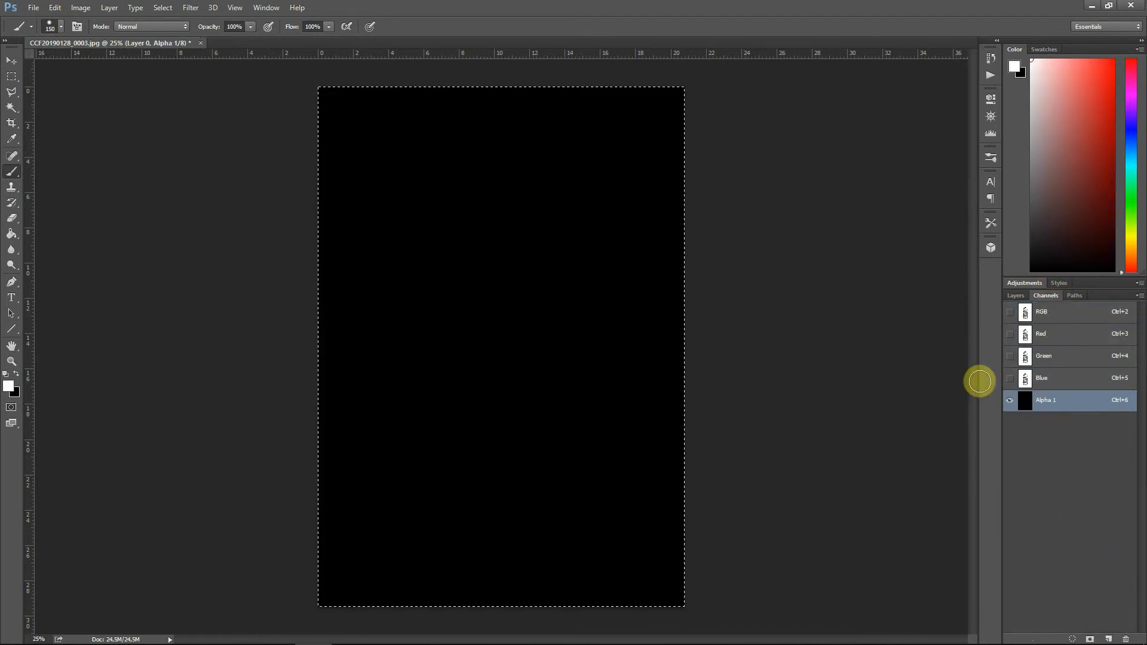
{"action": "key", "text": "ctrl+v"}
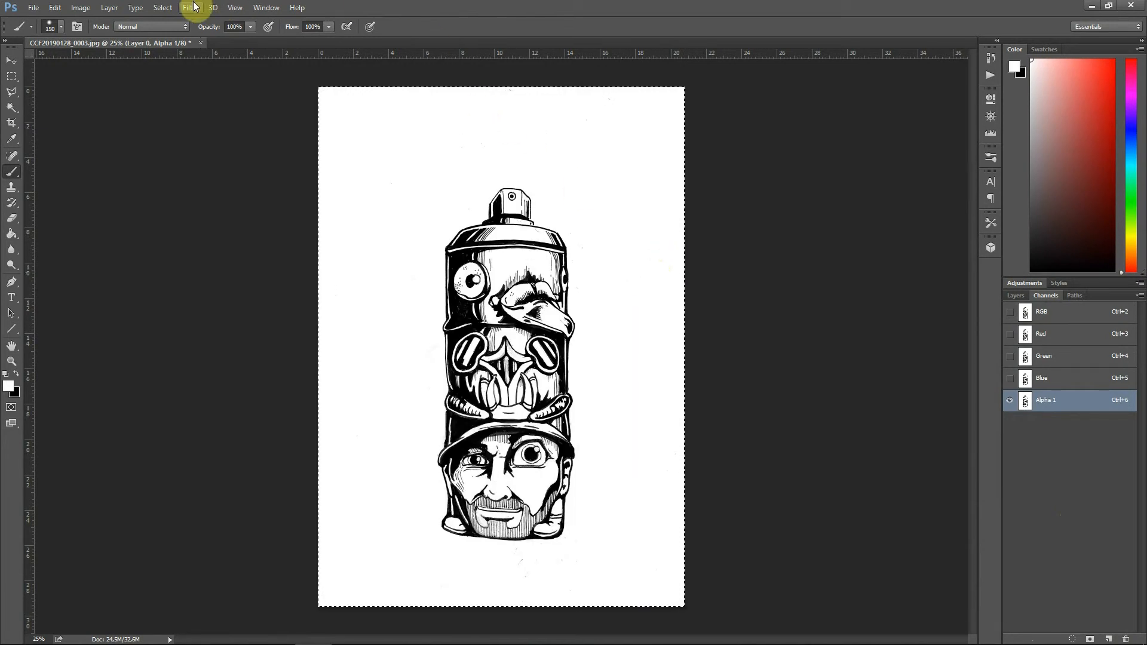
- Load the Alpha 1 channel as a new inverted selection so that the black line art is selected
{"action": "left_click", "coordinate": [156, 7]}
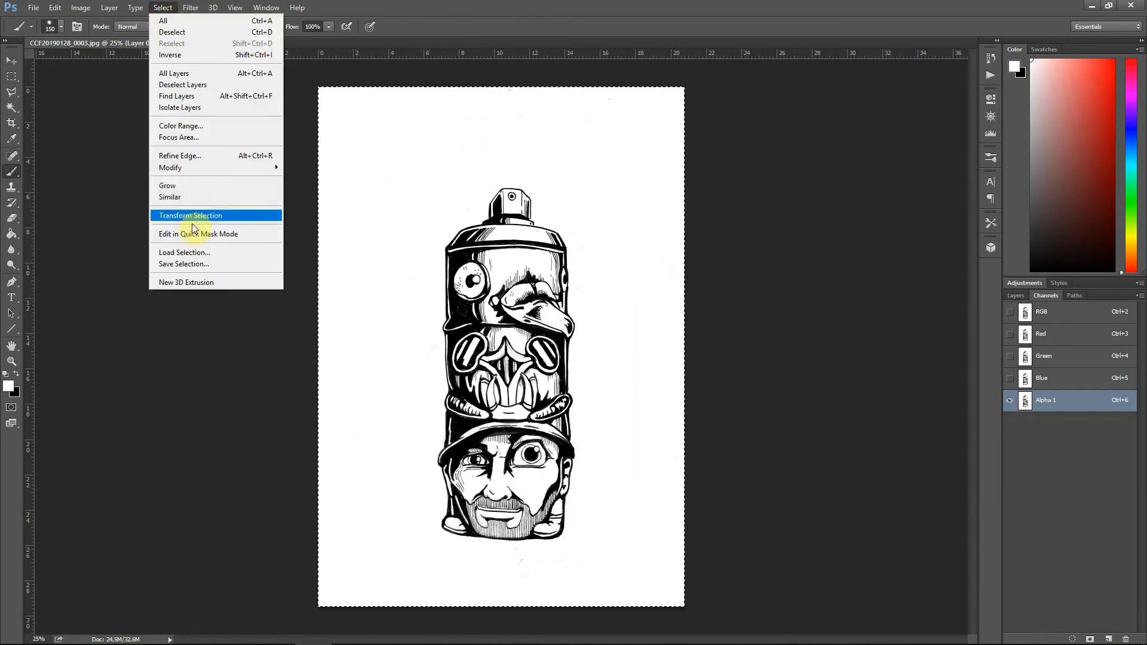
{"action": "left_click", "coordinate": [190, 253]}
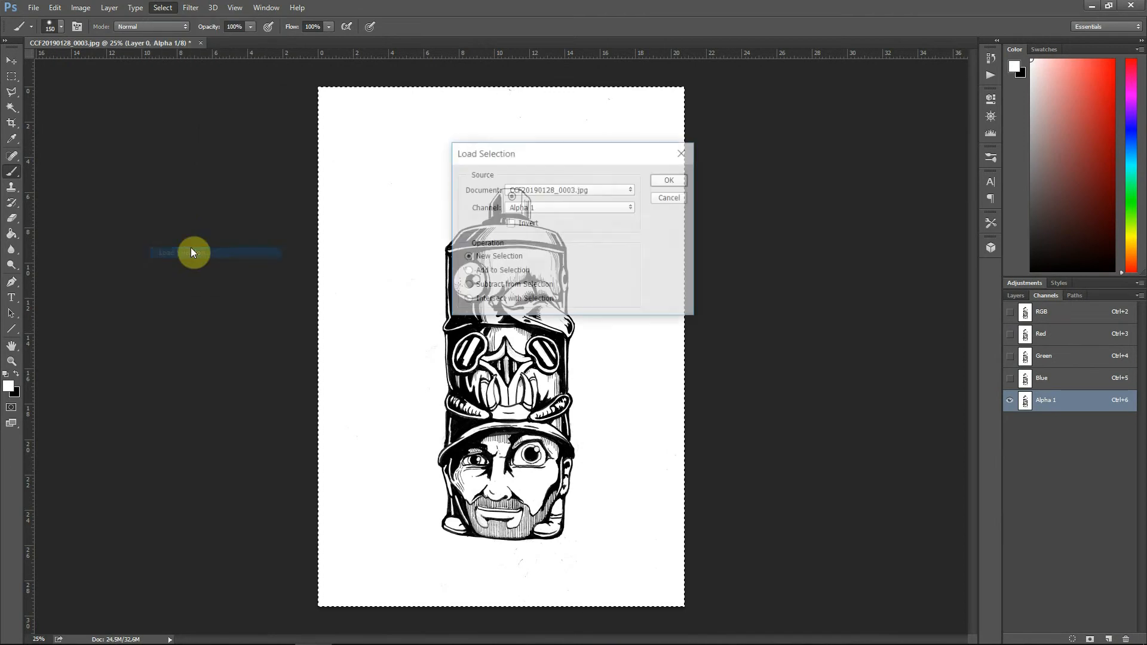
{"action": "left_click", "coordinate": [512, 223]}
{"action": "left_click", "coordinate": [668, 181]}
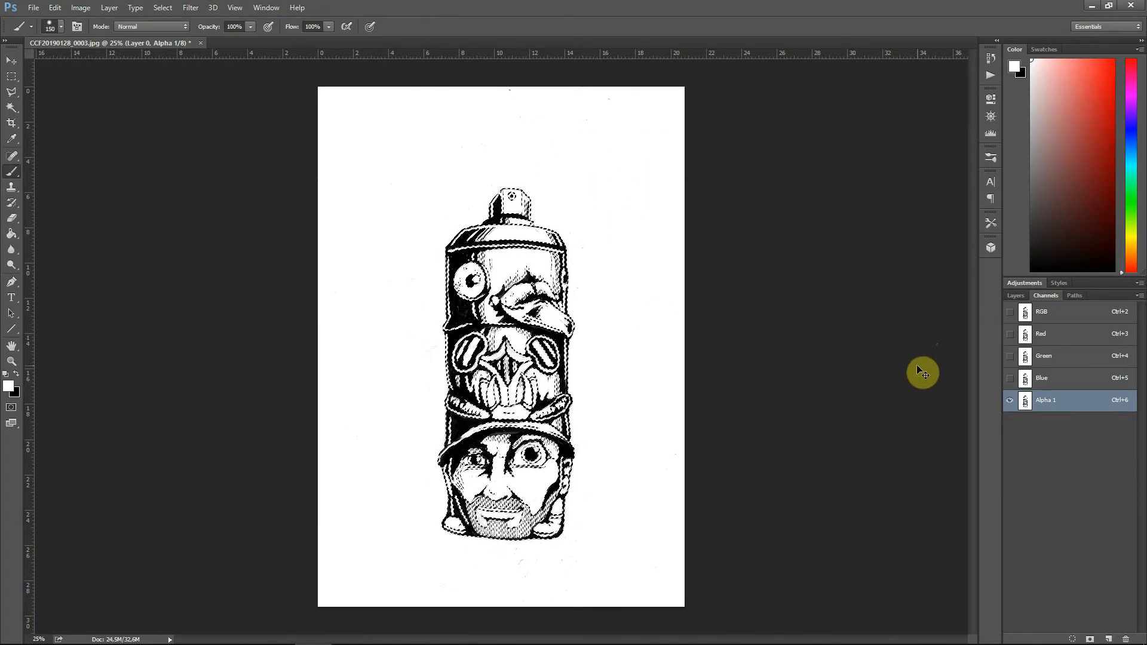
- Create a new layer above the original drawing and hide the original Layer 0
{"action": "left_click", "coordinate": [1016, 296]}
{"action": "left_click", "coordinate": [1111, 639]}
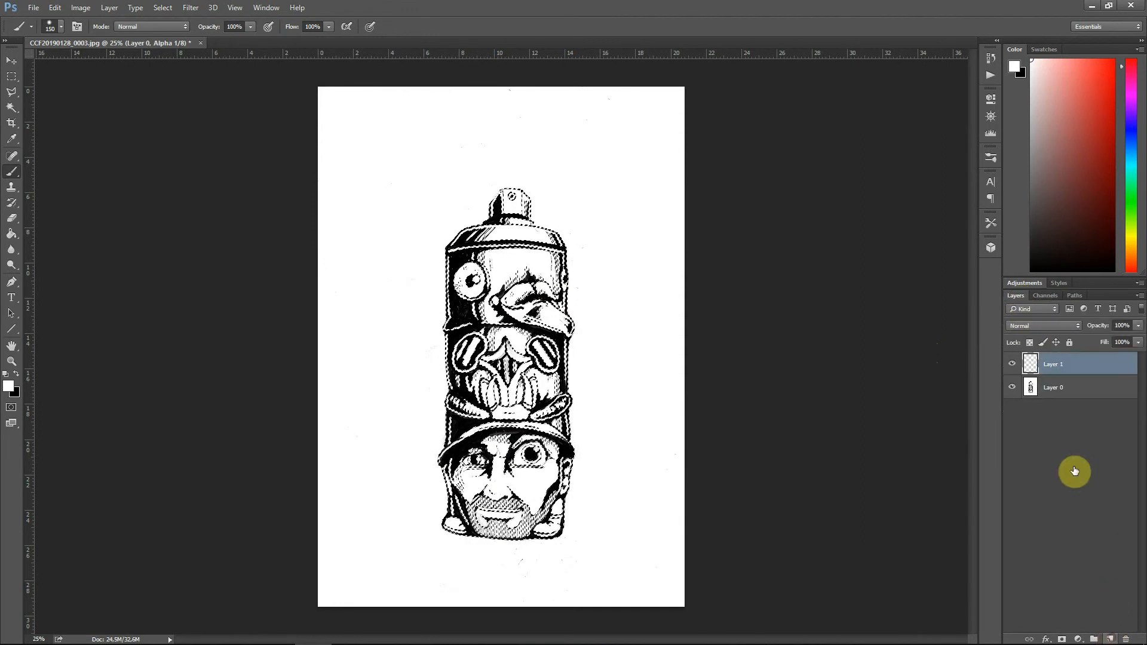
{"action": "left_click", "coordinate": [1011, 390]}
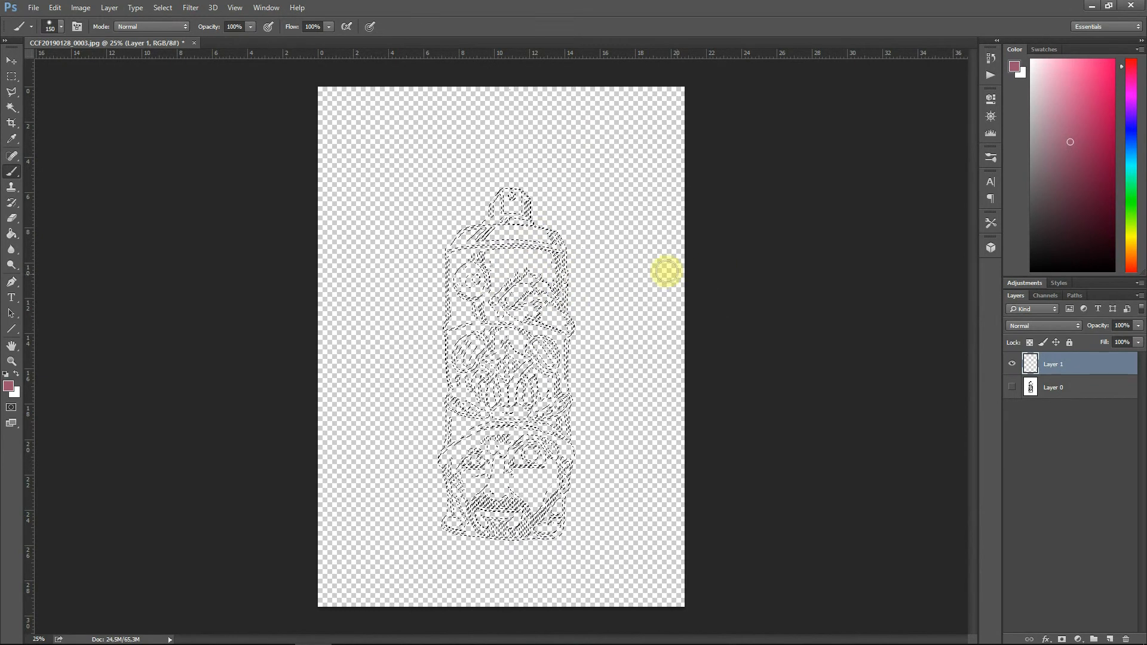
- Paint the selected line art crimson on the new layer with a 700 px brush, and deselect it
{"action": "mouse_move", "coordinate": [1081, 99]}
{"action": "left_mouse_down"}
{"action": "mouse_move", "coordinate": [1085, 118]}
{"action": "mouse_move", "coordinate": [1089, 92]}
{"action": "mouse_move", "coordinate": [1087, 106]}
{"action": "left_mouse_up"}
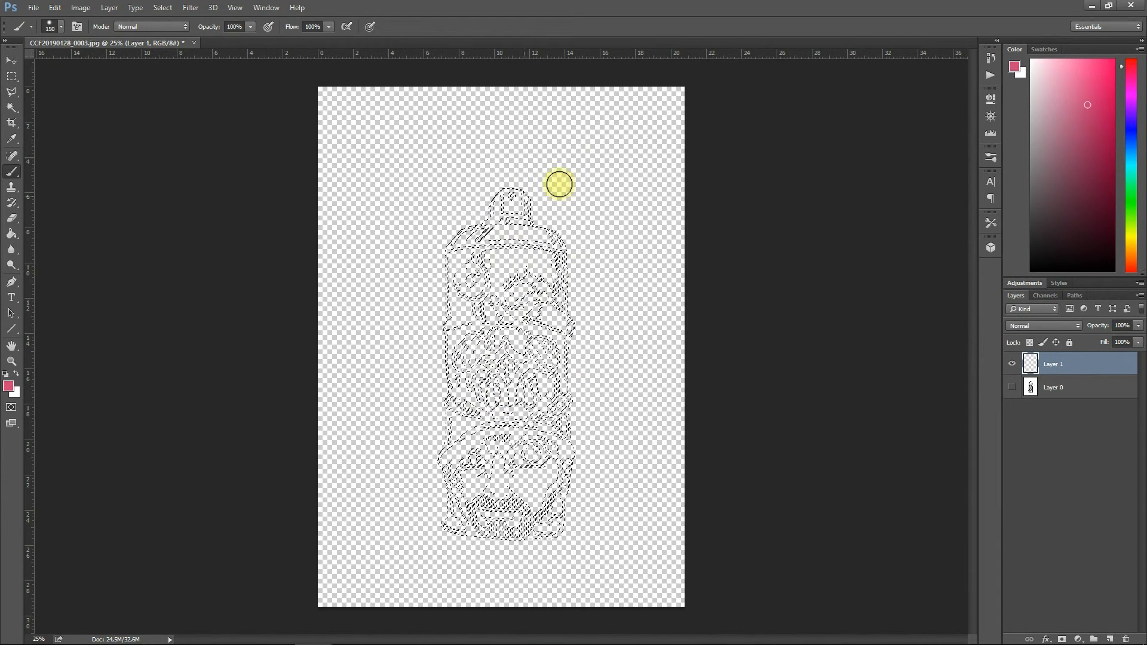
{"action": "key", "text": "bracketright"}
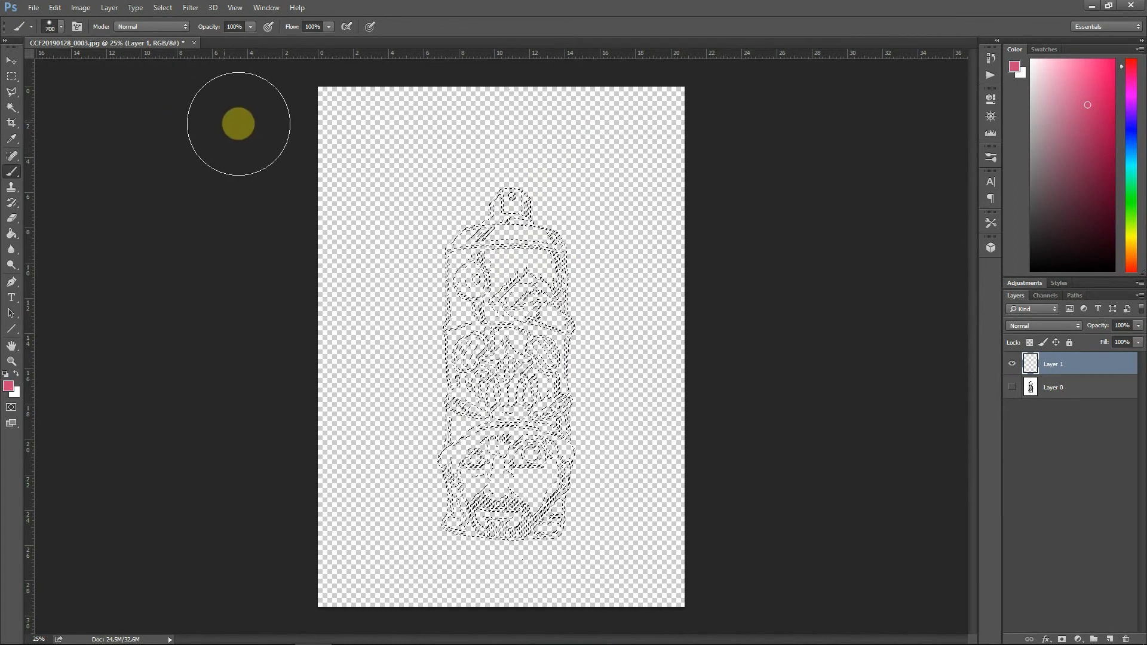
{"action": "left_click_drag", "start_coordinate": [1080, 118], "coordinate": [1094, 131]}
{"action": "mouse_move", "coordinate": [691, 205]}
{"action": "left_mouse_down"}
{"action": "mouse_move", "coordinate": [463, 209]}
{"action": "mouse_move", "coordinate": [547, 263]}
{"action": "mouse_move", "coordinate": [496, 414]}
{"action": "left_mouse_up"}
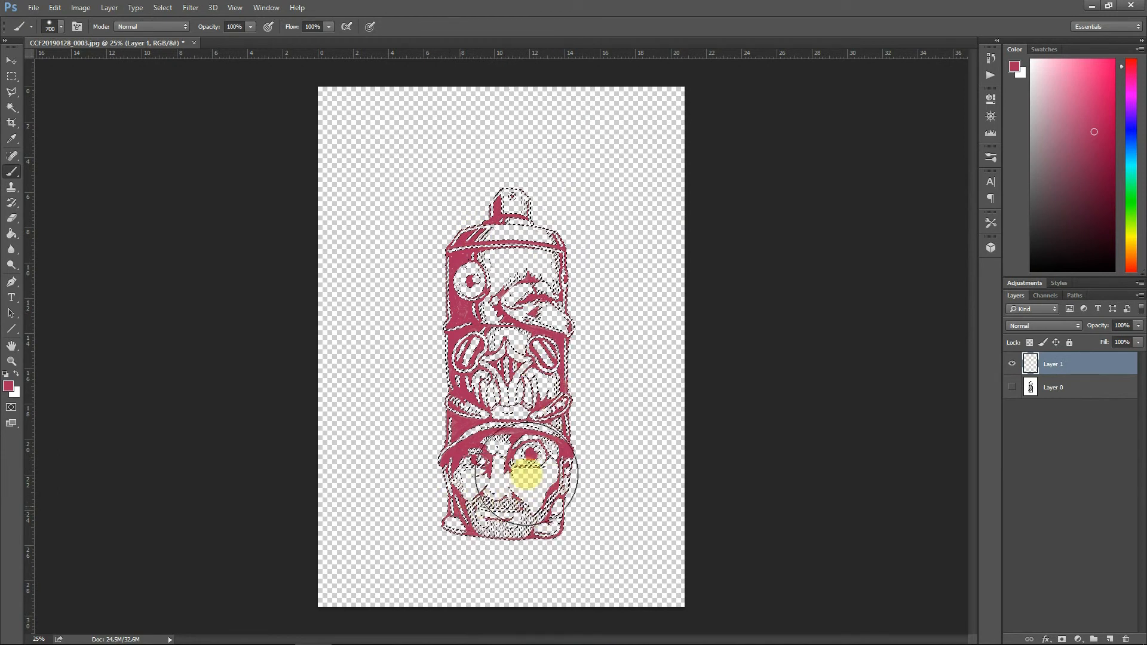
{"action": "left_click_drag", "start_coordinate": [555, 238], "coordinate": [489, 188]}
{"action": "key", "text": "ctrl+d"}
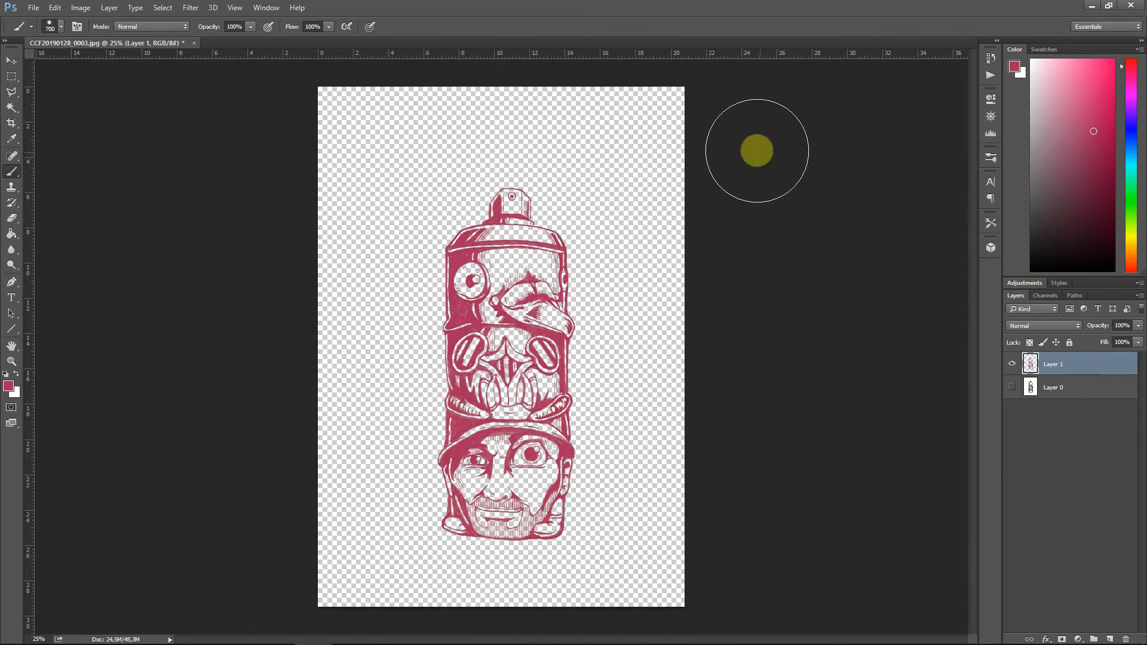
- Undo the crimson painting, fill the line-art selection on Layer 1 with black instead, and clear the selection
{"action": "key", "text": "ctrl+shift+d"}
{"action": "key", "text": "ctrl+v"}
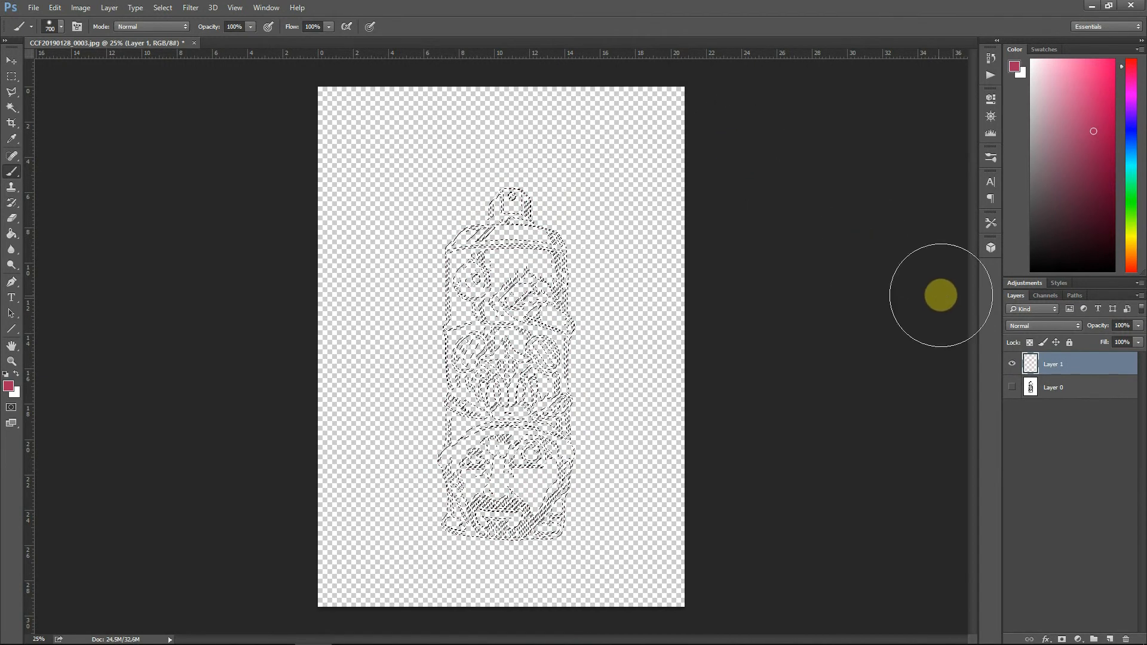
{"action": "left_click", "coordinate": [1067, 386]}
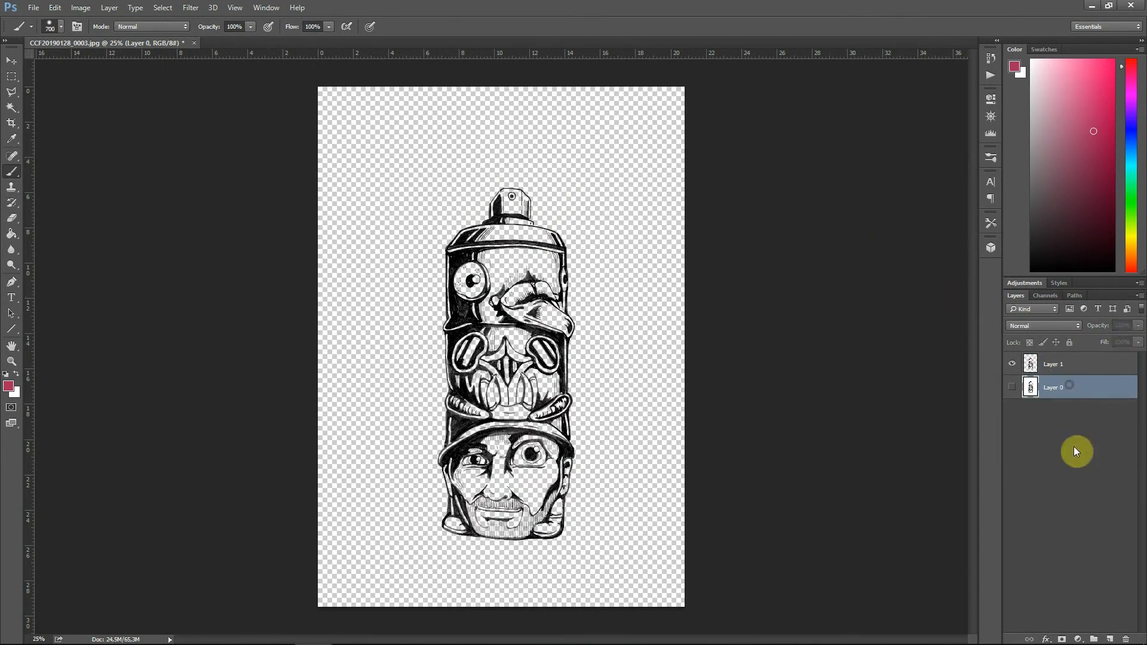
- Choose a darkening blend mode for the black line-art layer and add an empty layer directly beneath it
{"action": "left_click", "coordinate": [1059, 366]}
{"action": "left_click", "coordinate": [1045, 325]}
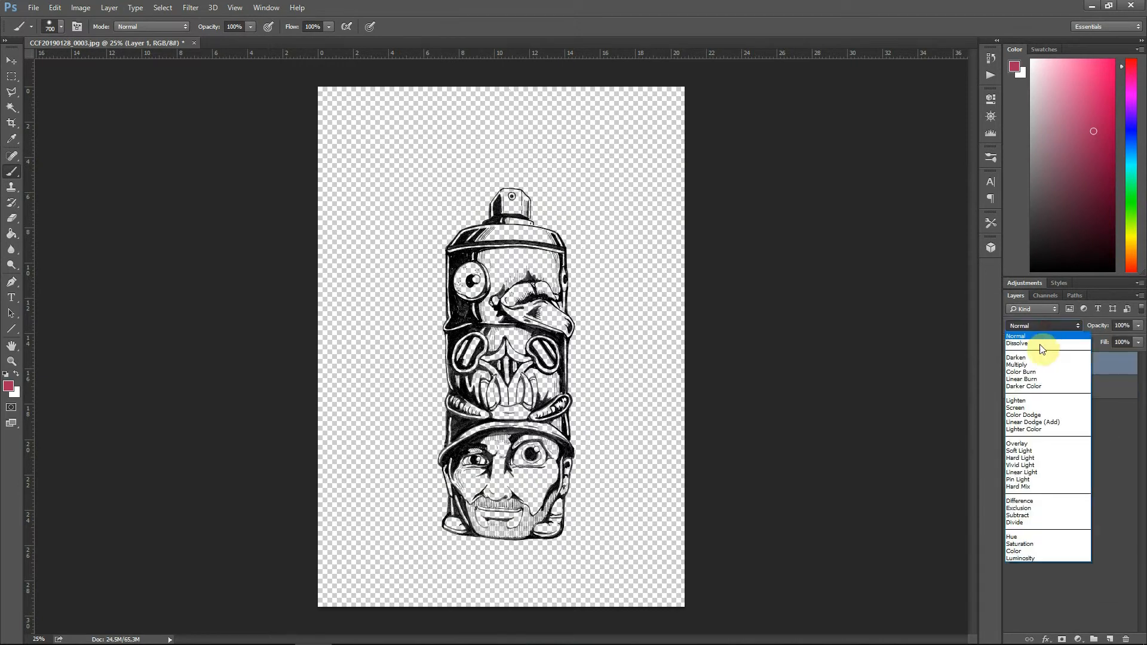
{"action": "left_click", "coordinate": [1043, 361]}
{"action": "left_click", "coordinate": [1109, 634]}
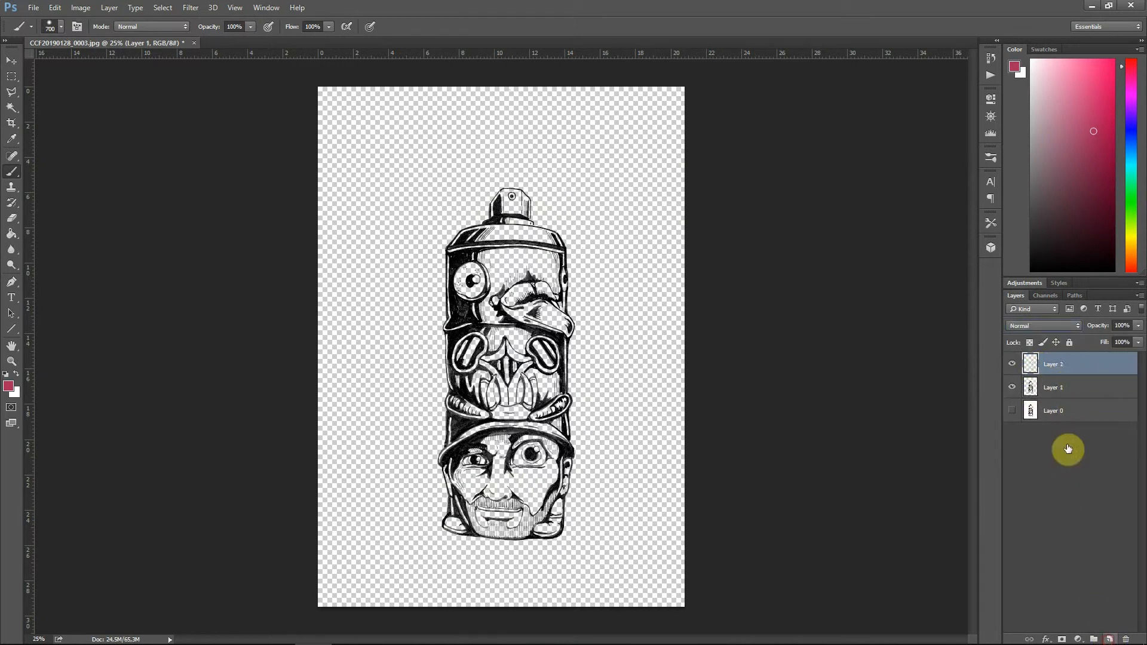
{"action": "left_click_drag", "start_coordinate": [1057, 371], "coordinate": [1057, 399]}
- Try crimson brush strokes across the middle of the can on Layer 2, and undo them
{"action": "mouse_move", "coordinate": [526, 390]}
{"action": "left_mouse_down"}
{"action": "mouse_move", "coordinate": [502, 332]}
{"action": "mouse_move", "coordinate": [532, 277]}
{"action": "mouse_move", "coordinate": [487, 397]}
{"action": "mouse_move", "coordinate": [579, 360]}
{"action": "mouse_move", "coordinate": [541, 394]}
{"action": "left_mouse_up"}
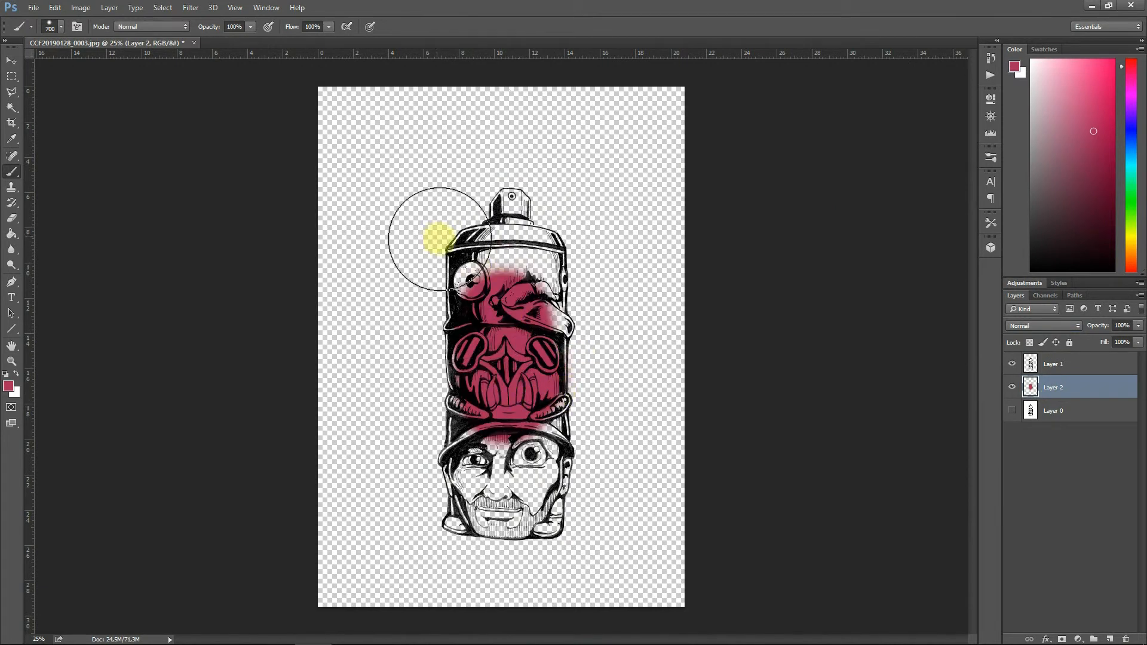
{"action": "key", "text": "ctrl+alt+z"}
{"action": "key", "text": "ctrl+alt+z"}
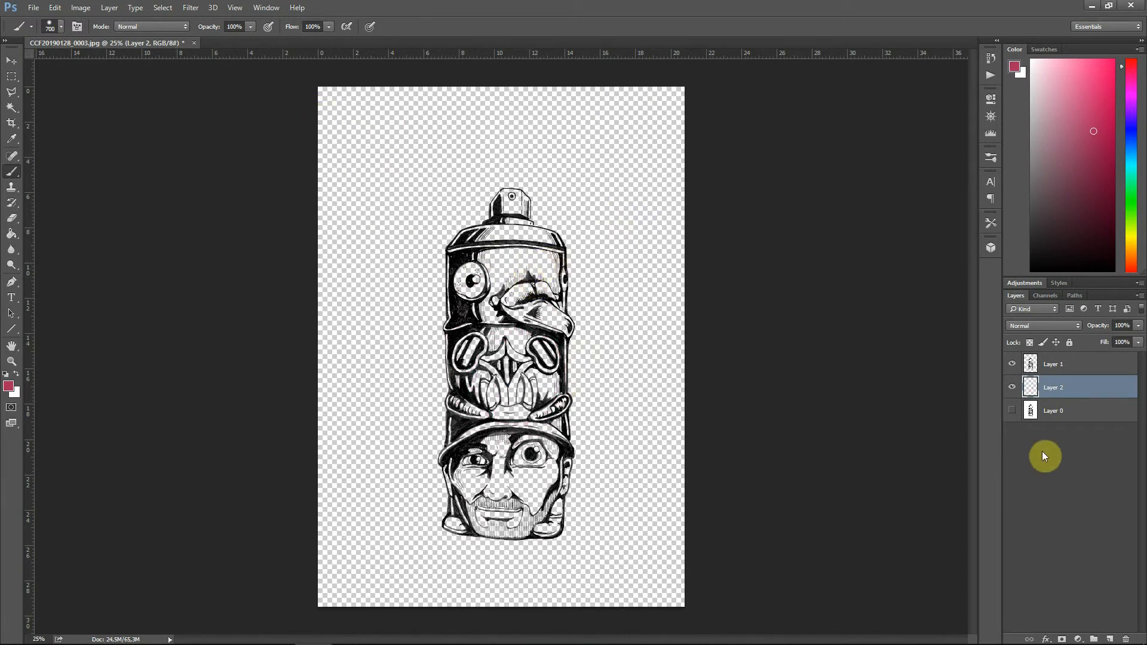
- Show the original Layer 0 again and reduce the brush size to 250 px for painting on Layer 2
{"action": "left_click", "coordinate": [1012, 416]}
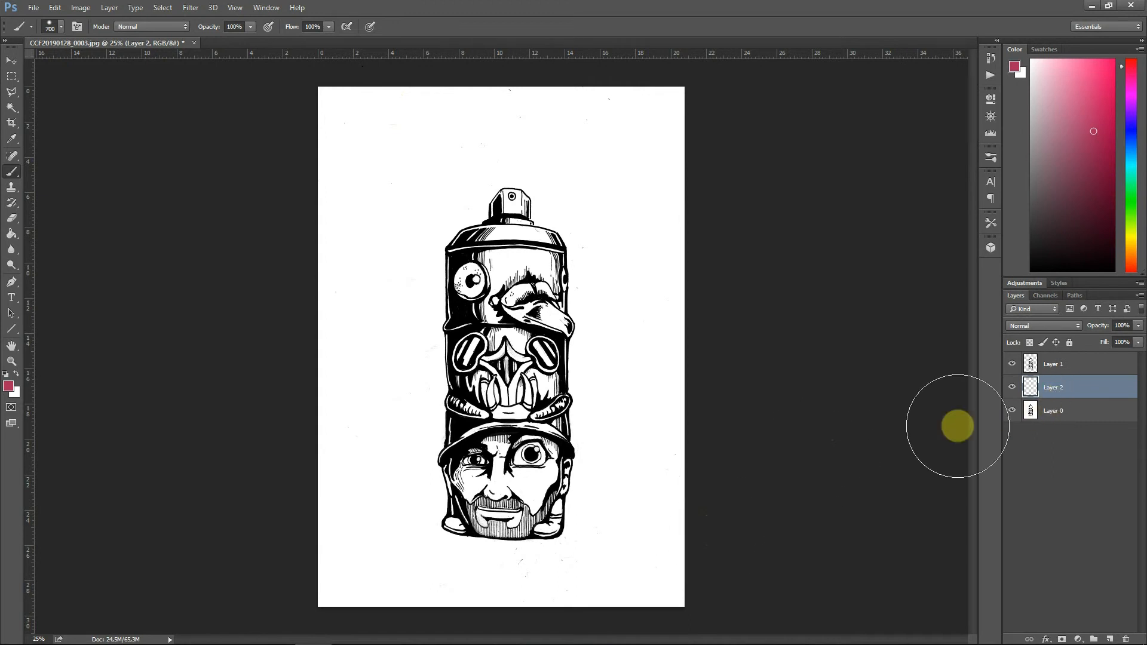
{"action": "key", "text": "bracketleft"}
{"action": "key", "text": "bracketleft"}
{"action": "key", "text": "bracketleft"}
{"action": "key", "text": "bracketleft"}
{"action": "key", "text": "bracketleft"}
{"action": "key", "text": "bracketleft"}
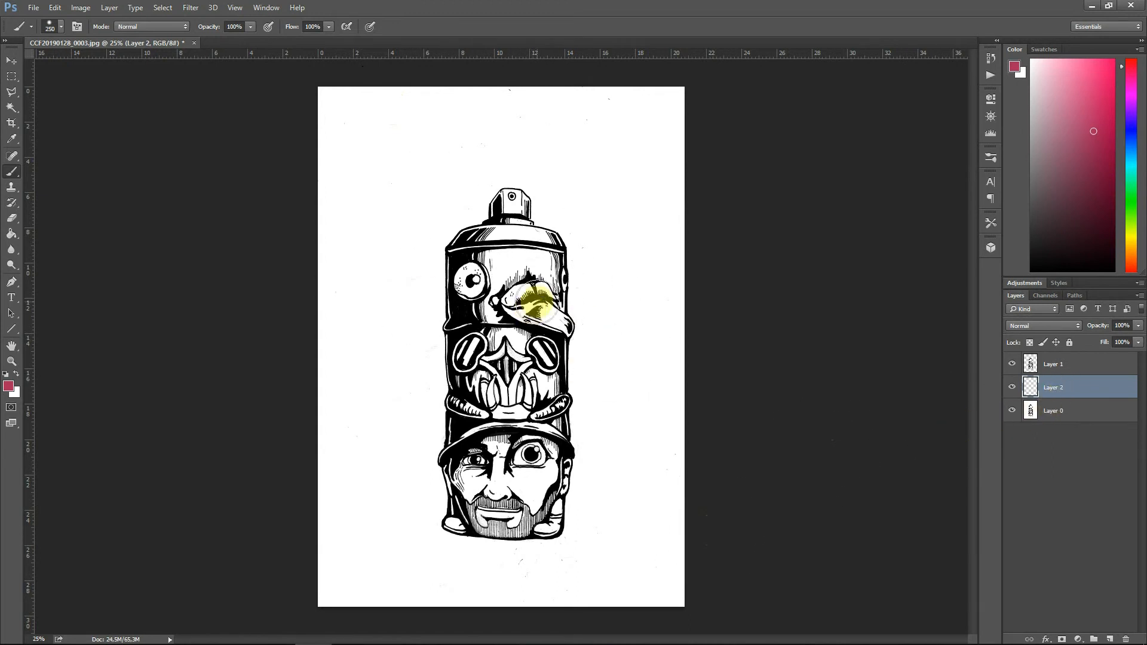